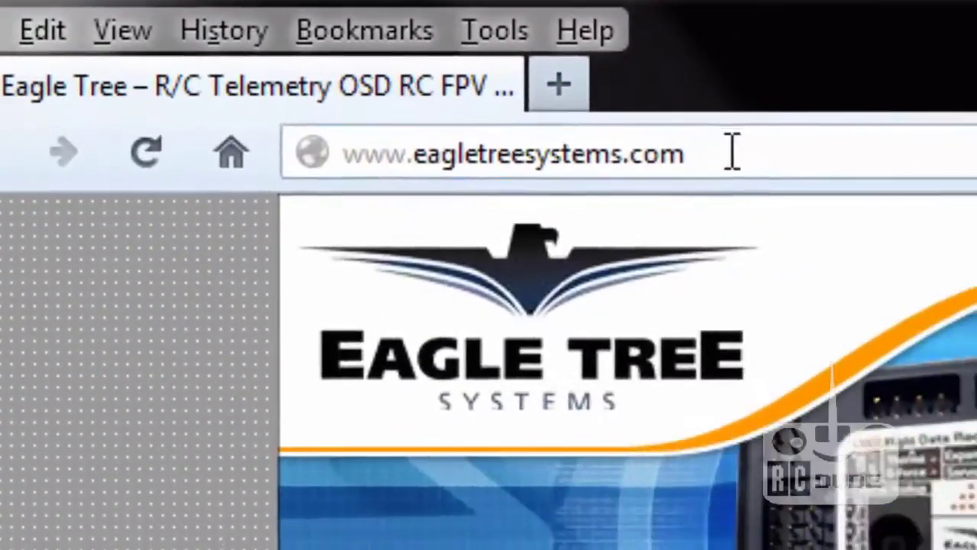
drag(733, 152, 290, 157)
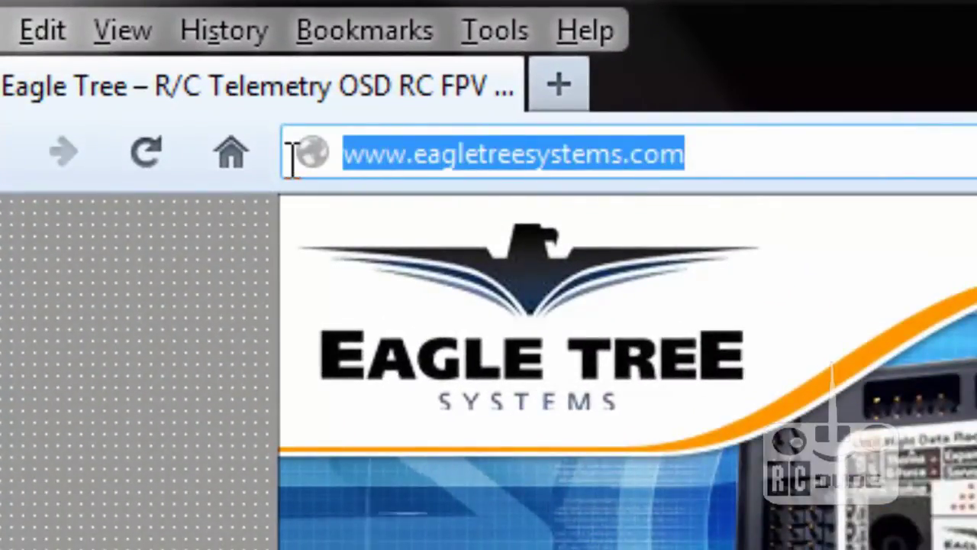
click(294, 157)
click(689, 153)
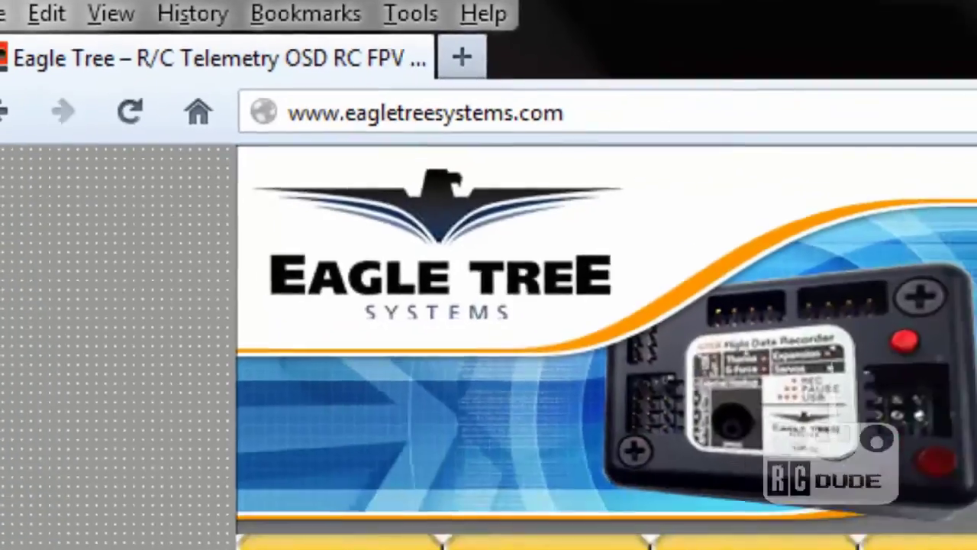
scroll(564, 289, down, 3)
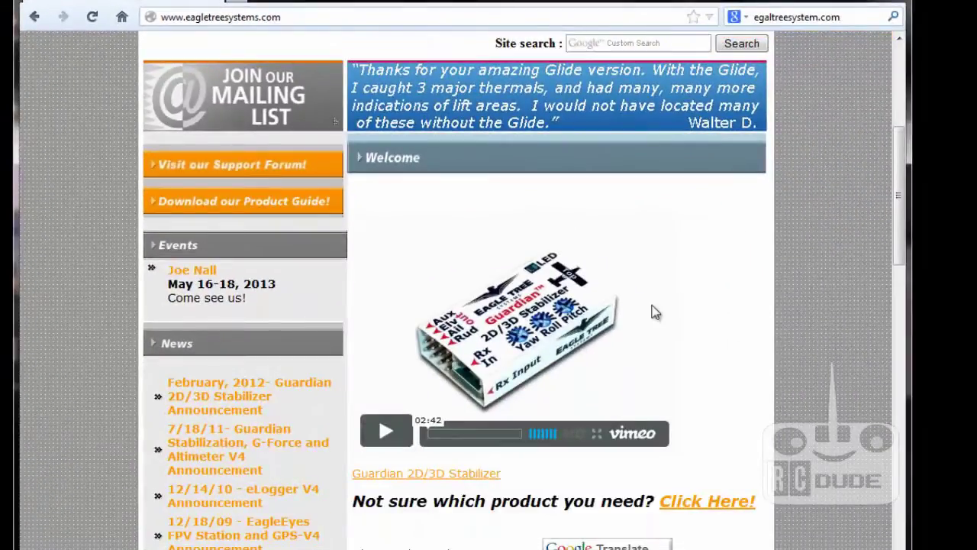
scroll(653, 312, down, 6)
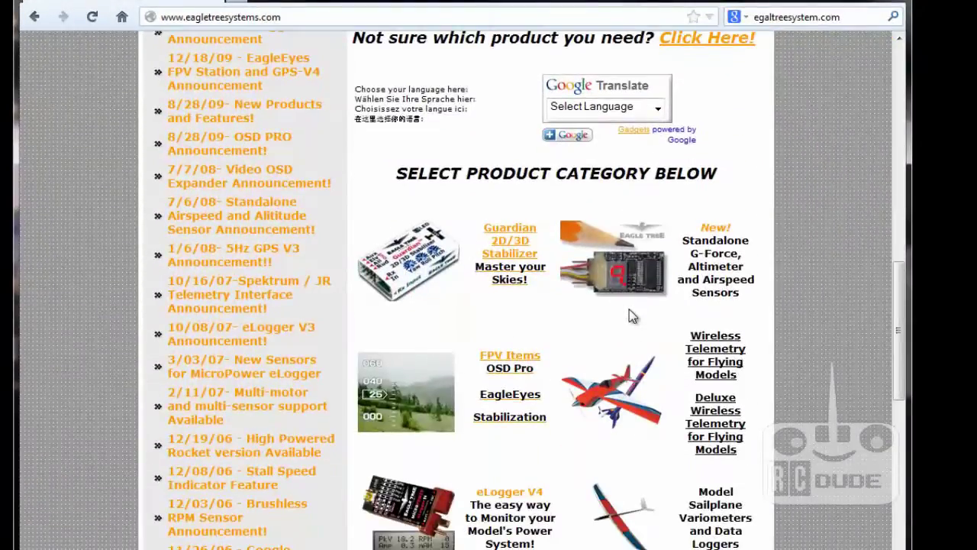
scroll(629, 309, up, 4)
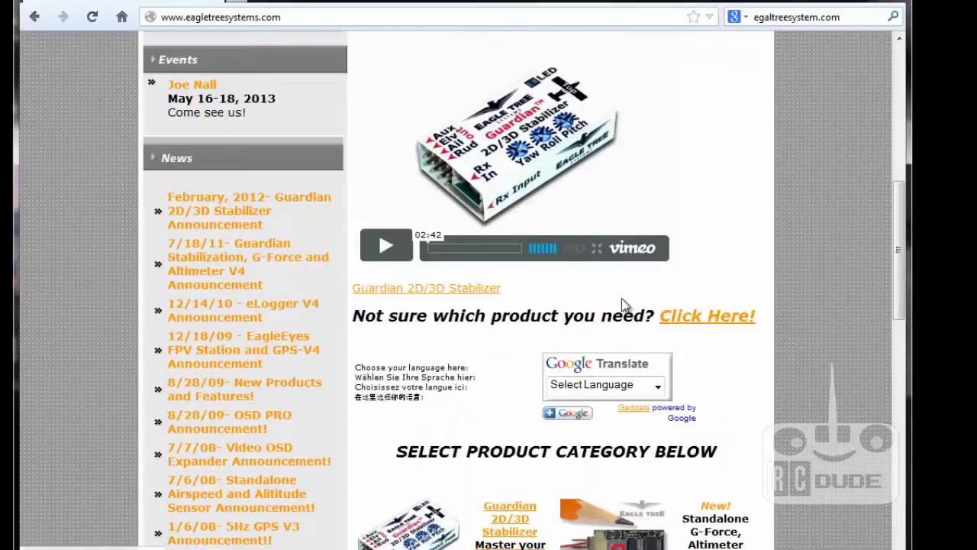
scroll(625, 300, up, 5)
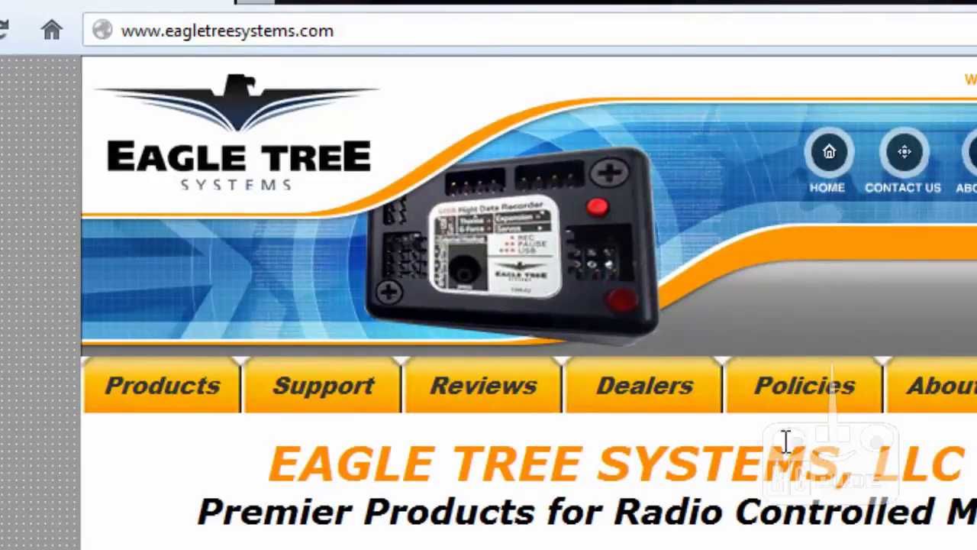
Step: Open the site's Download Latest Software page and save setup.exe for the Windows Application RELEASE version 10.48
mouse_move(320, 380)
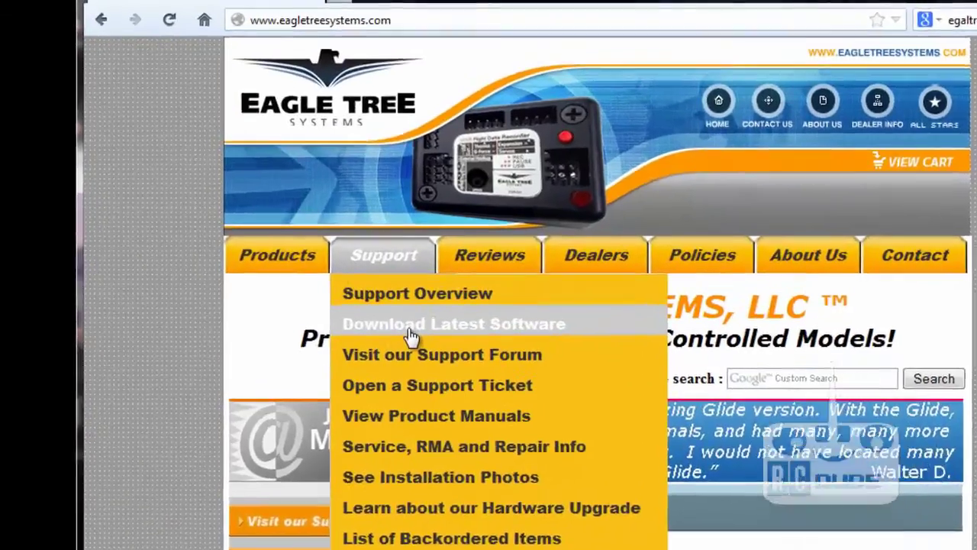
click(367, 298)
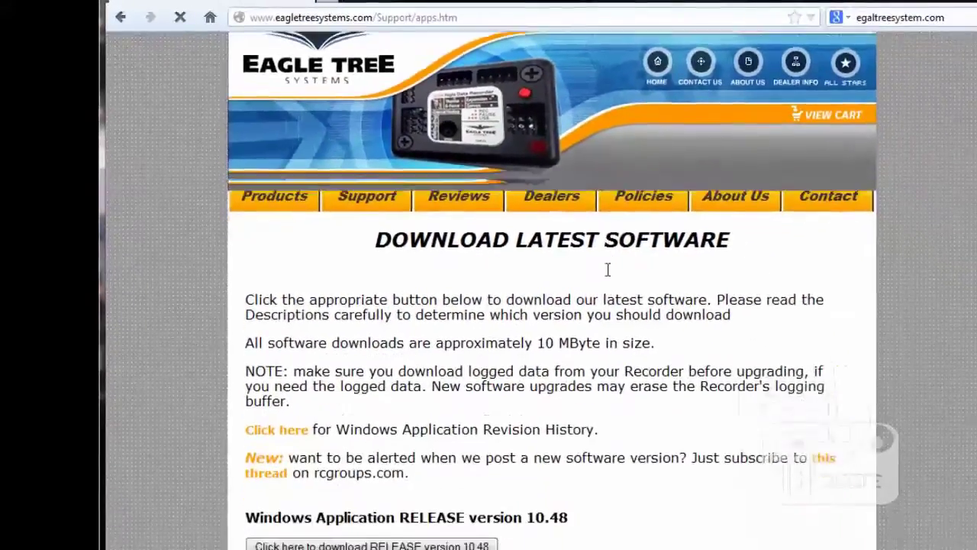
scroll(608, 269, down, 3)
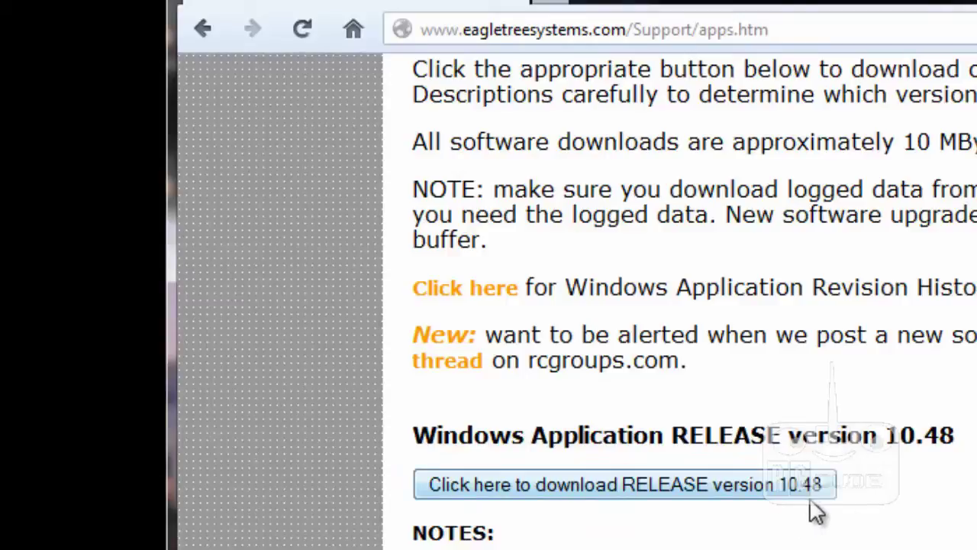
scroll(832, 506, down, 4)
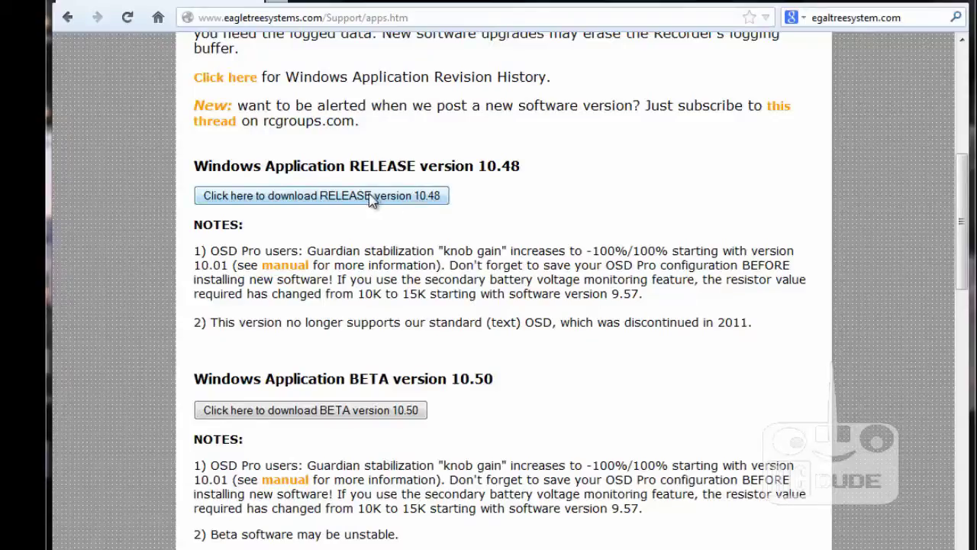
click(711, 328)
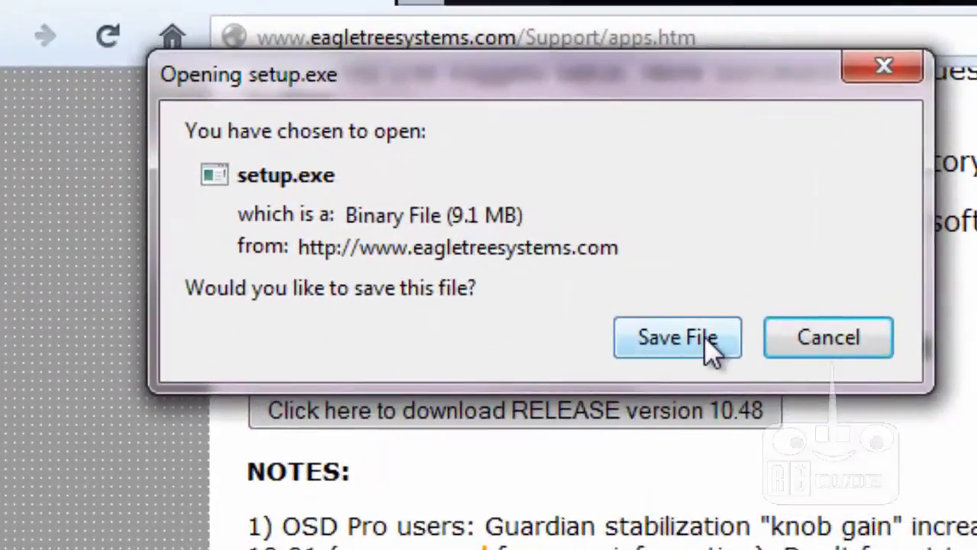
click(708, 337)
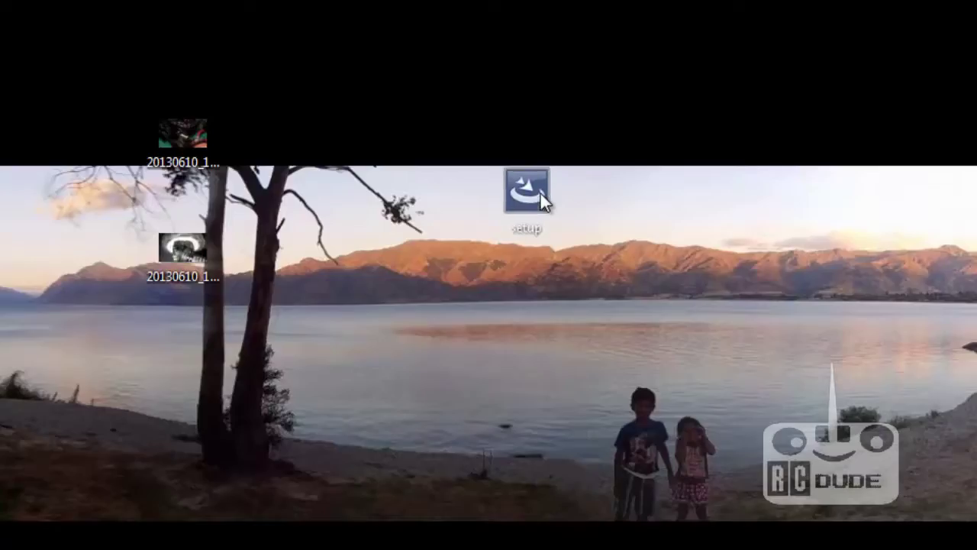
Step: Run the downloaded setup file on the desktop as administrator
drag(540, 200, 545, 222)
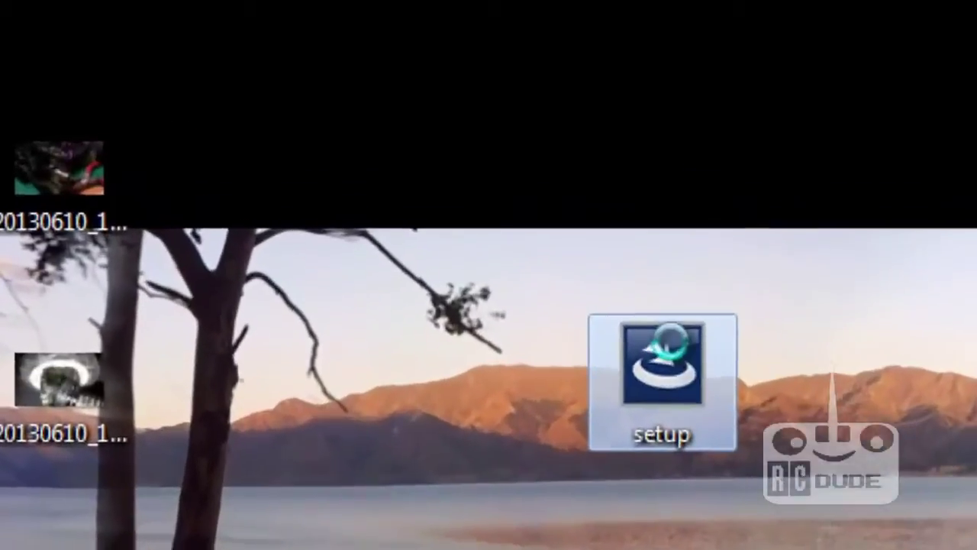
right_click(518, 238)
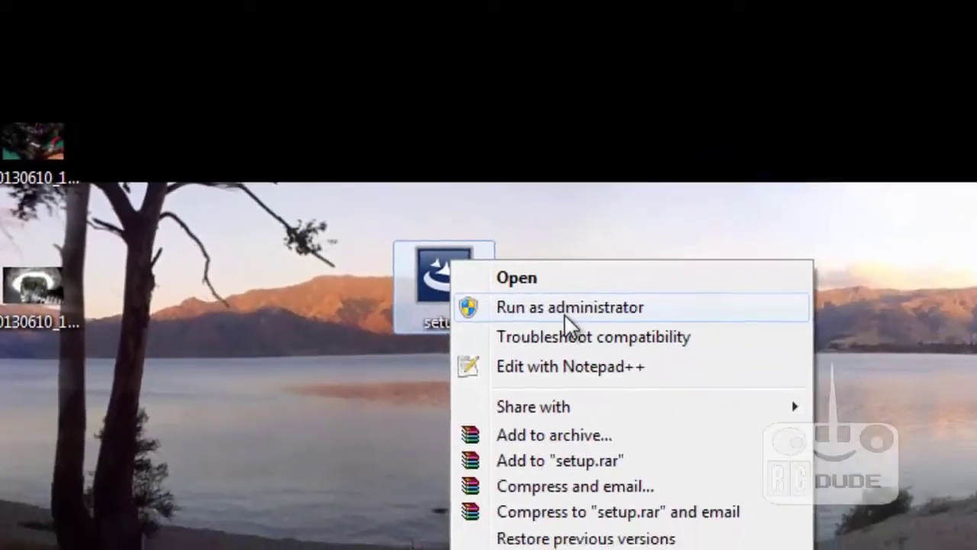
click(840, 428)
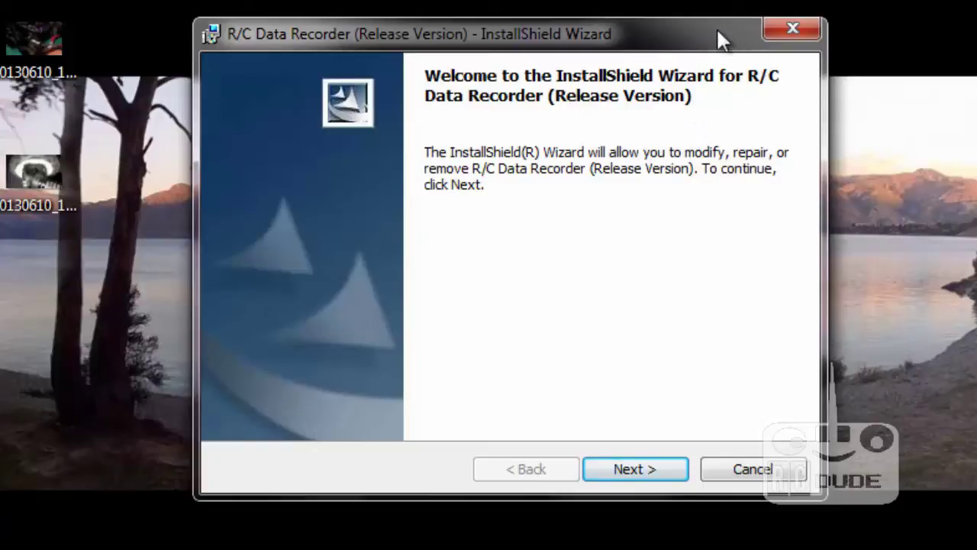
Step: Repair the R/C Data Recorder (Release Version) installation and finish the wizard
click(631, 471)
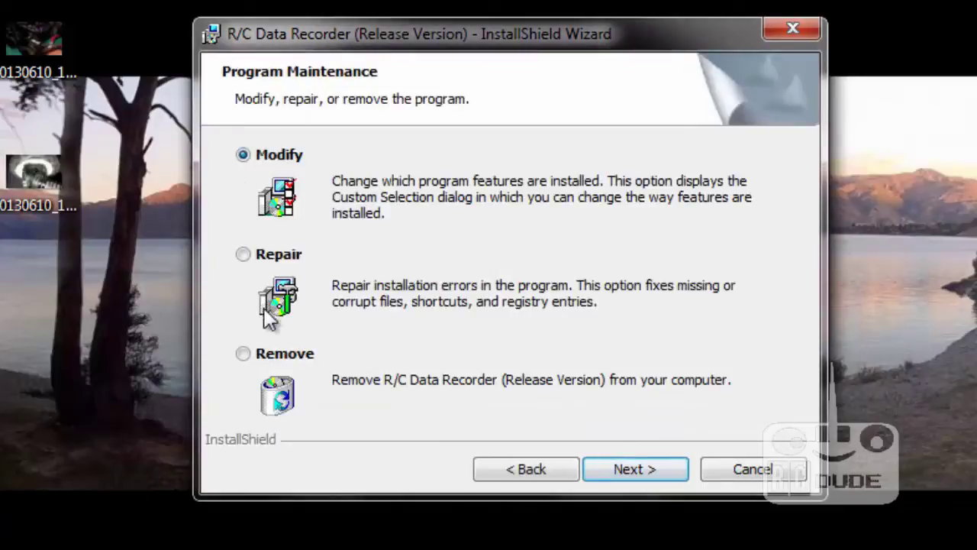
click(245, 254)
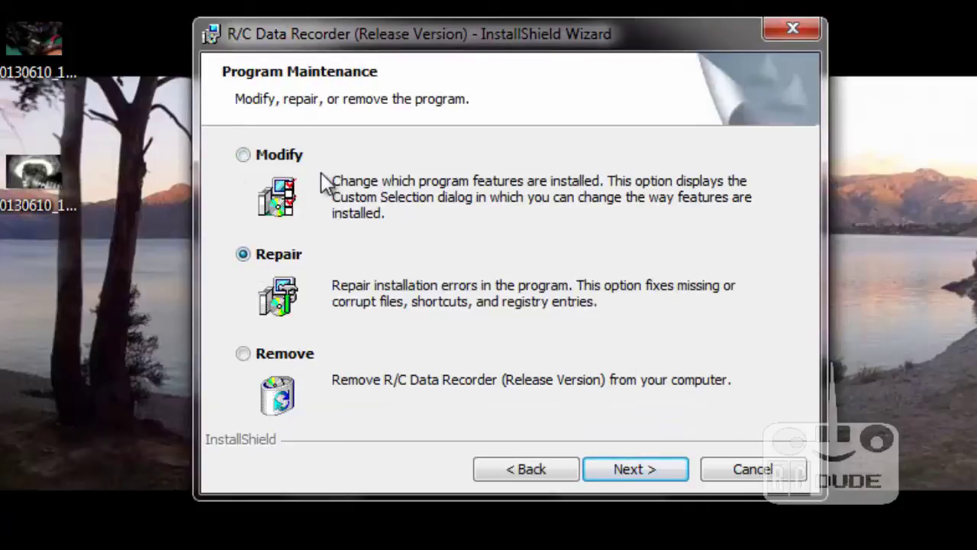
click(619, 467)
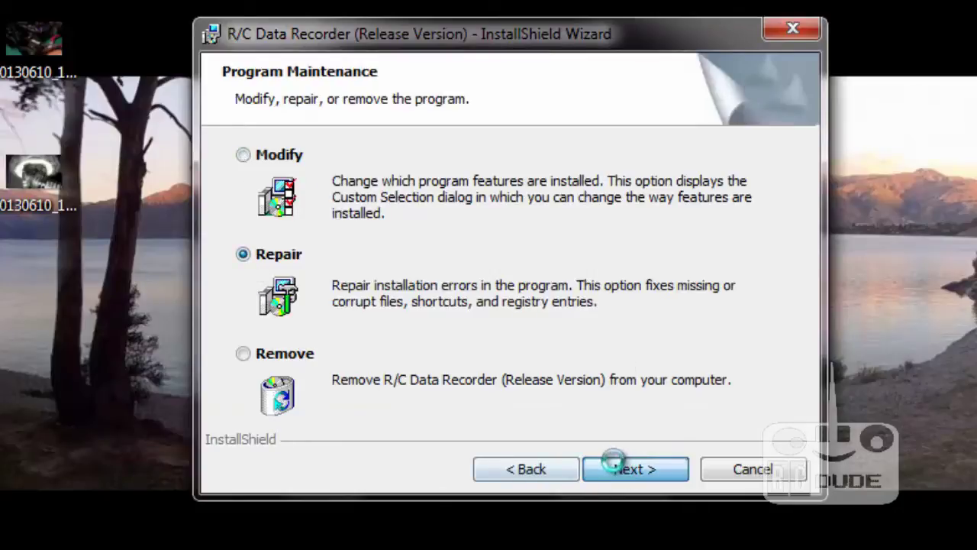
click(651, 468)
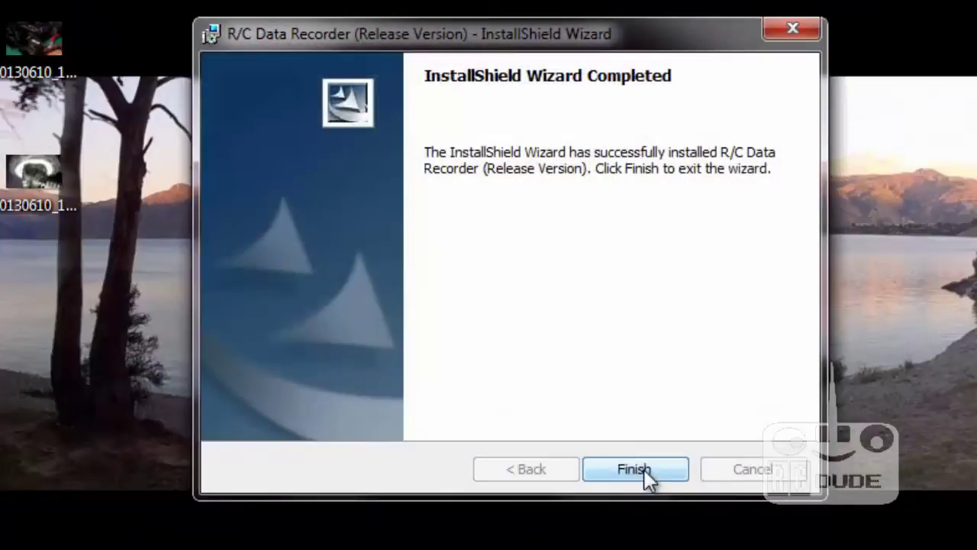
click(656, 467)
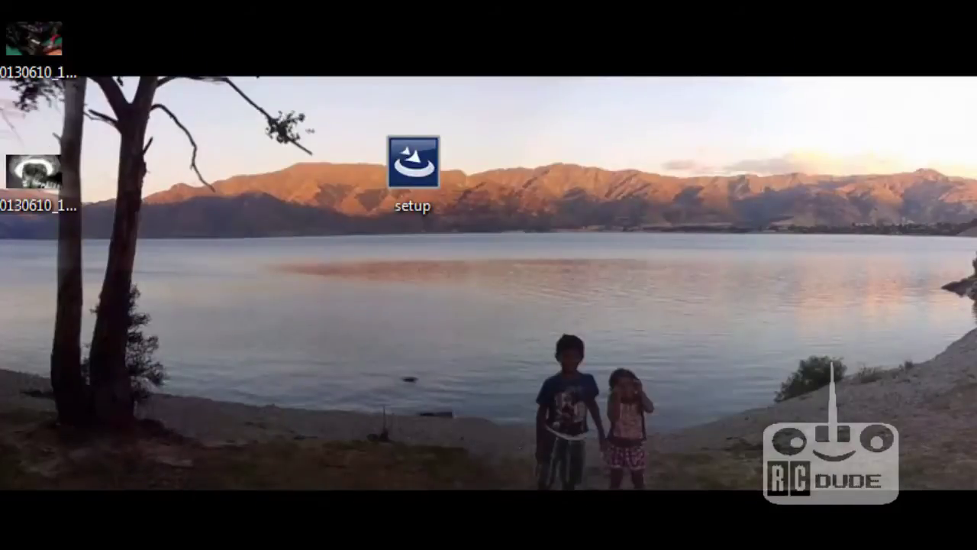
Step: Place the Data Recorder shortcut on the desktop, launch the application and continue to the Firmware Control utility
drag(729, 405, 601, 345)
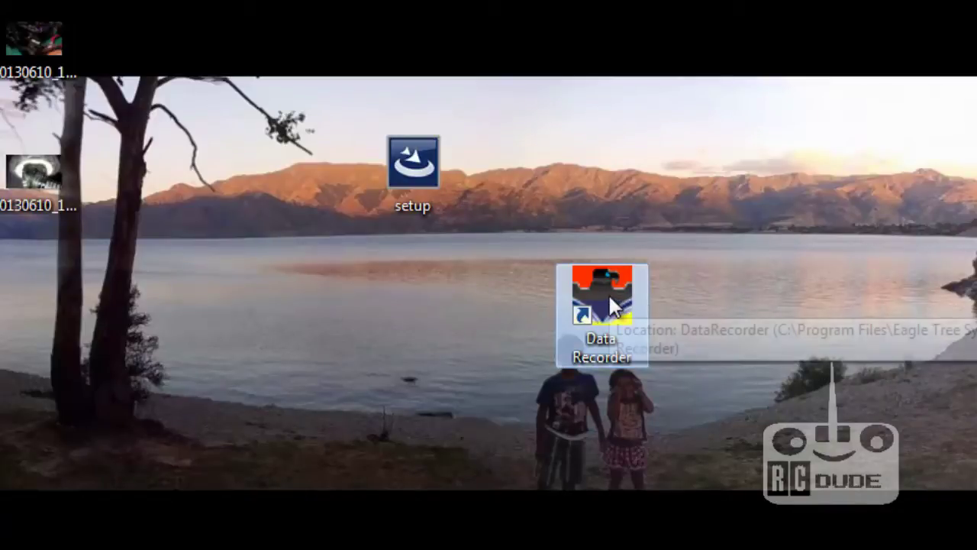
double_click(610, 300)
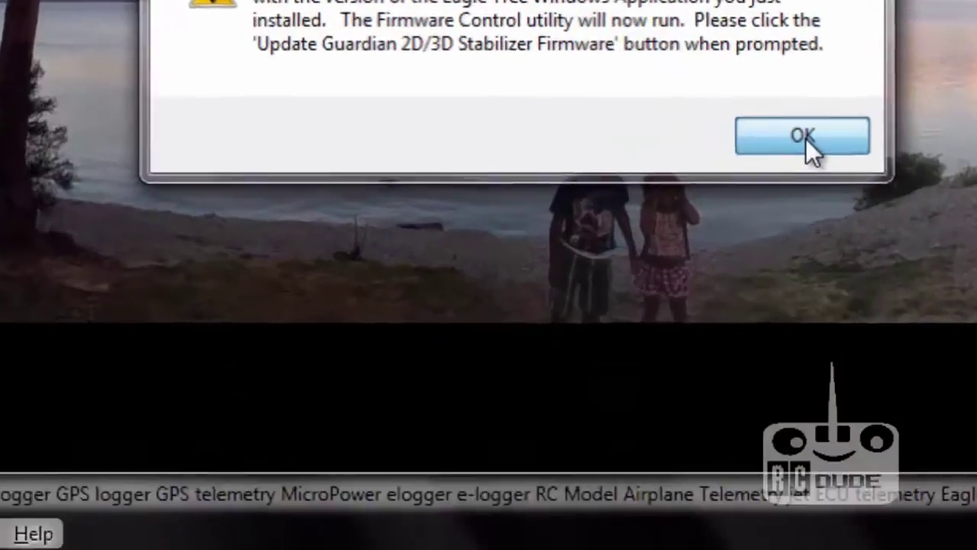
click(737, 345)
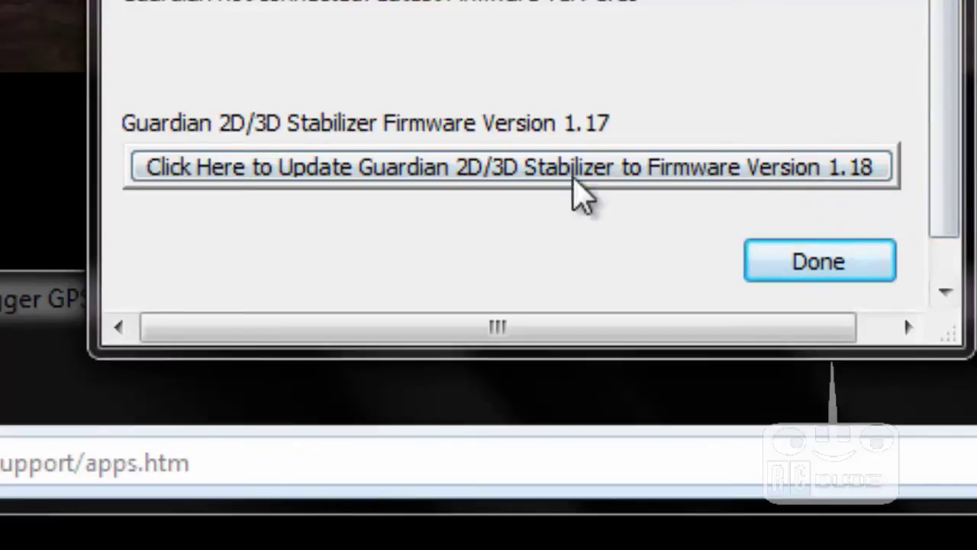
Step: Update the Guardian 2D/3D Stabilizer to Firmware Version 1.18 and close the firmware utility
click(818, 263)
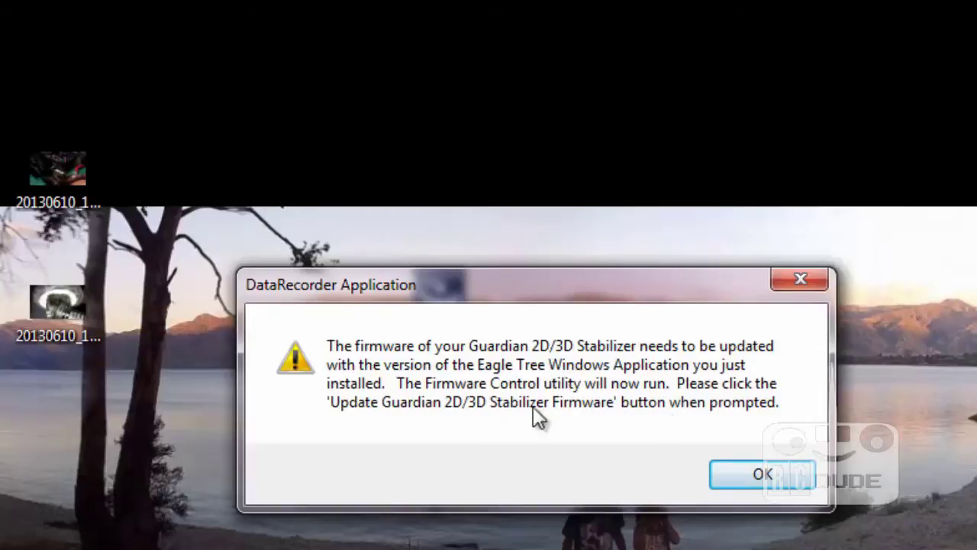
click(773, 495)
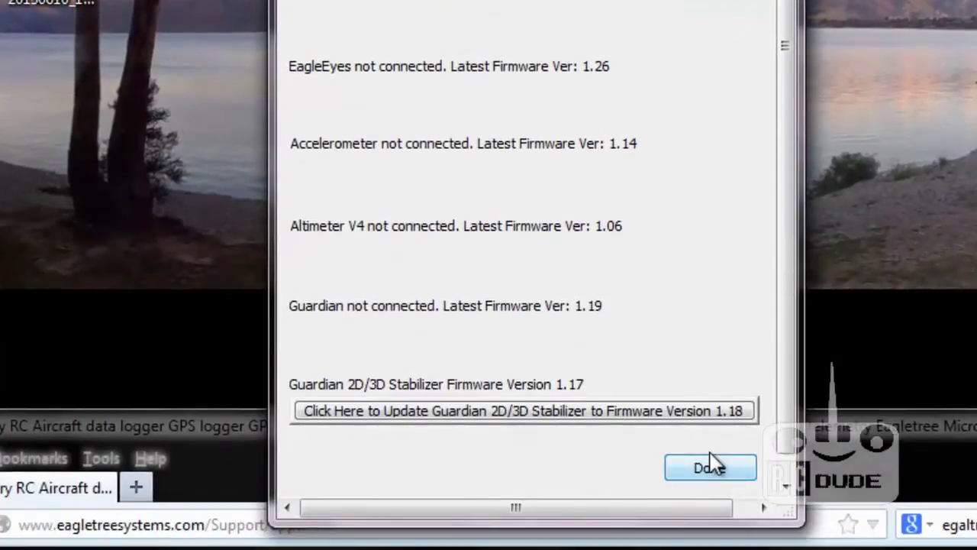
click(721, 412)
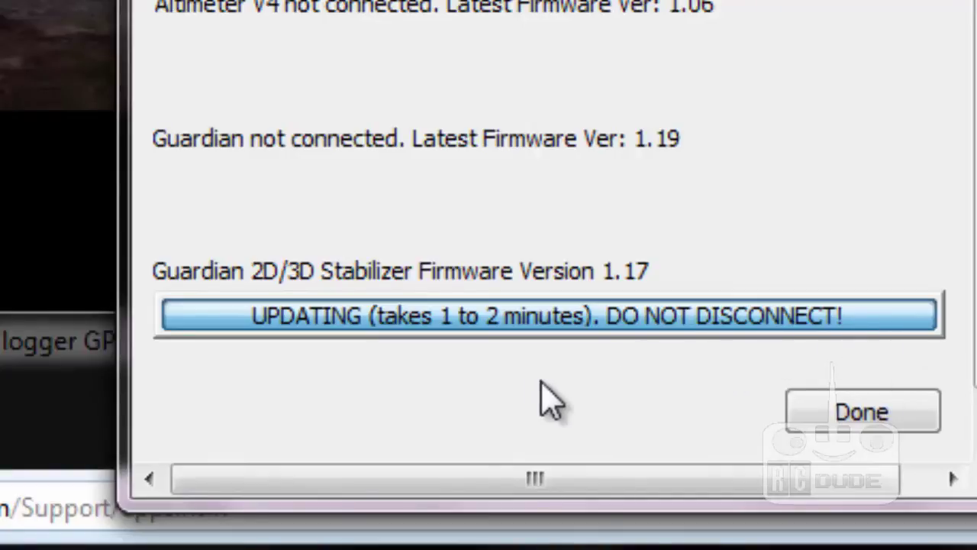
click(855, 413)
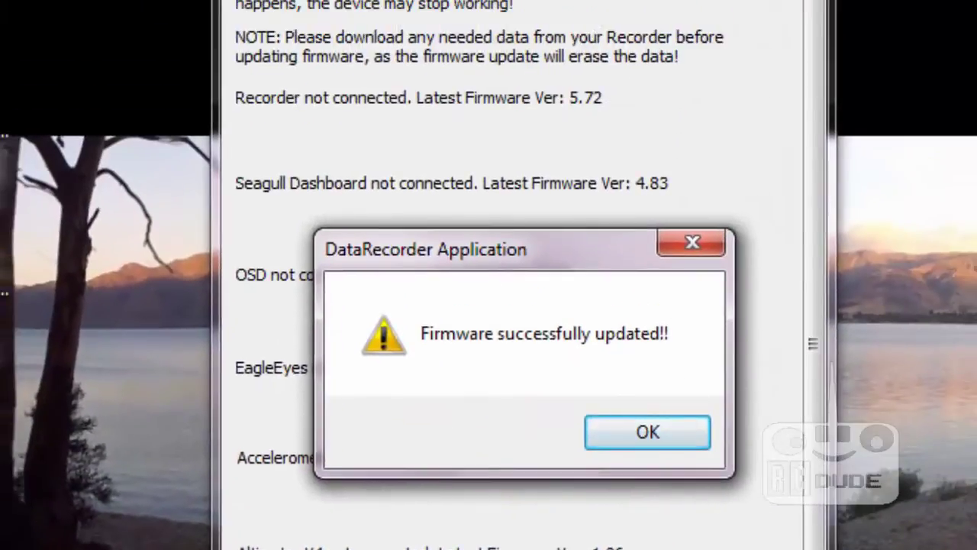
click(656, 429)
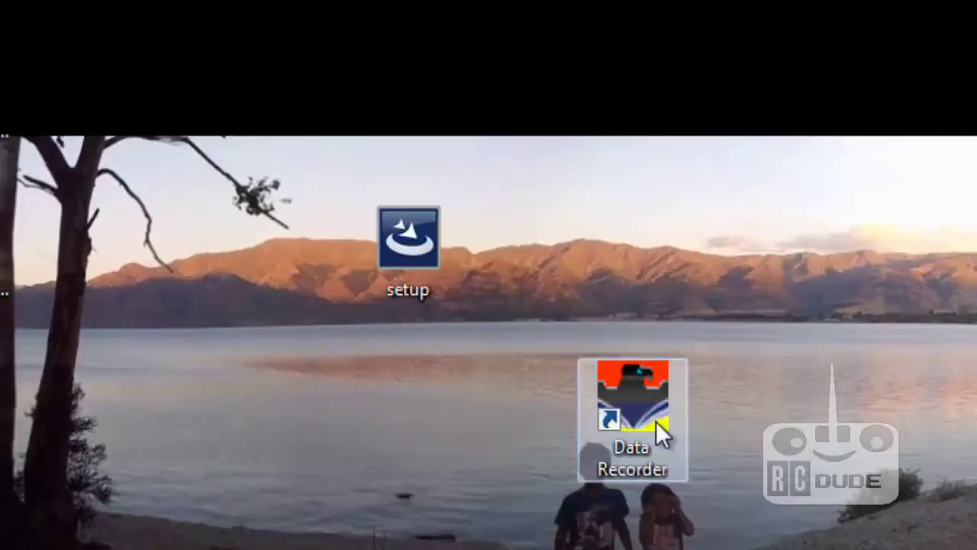
Step: Reopen Data Recorder and review the Guardian stabilizer's 2D Mode, 3D Mode, Servo Config and Advanced settings
double_click(655, 425)
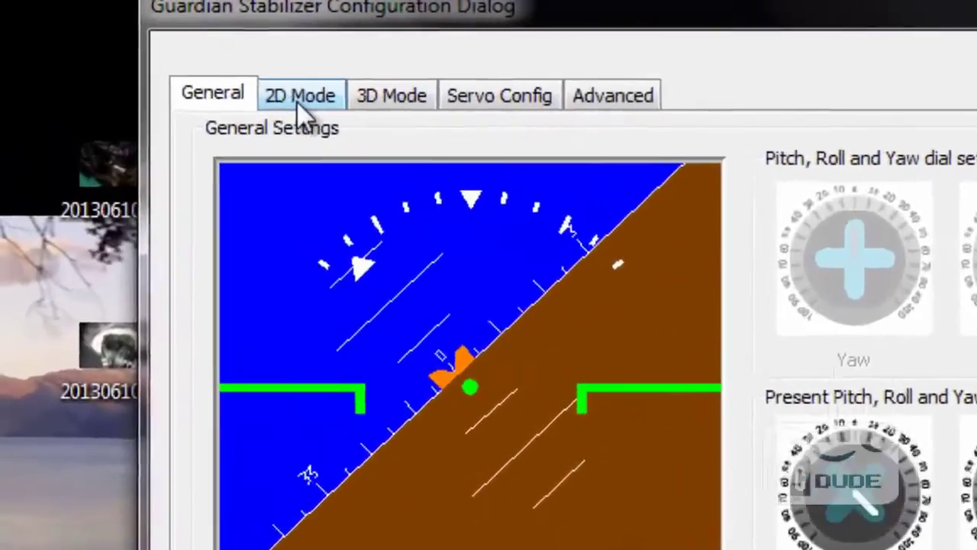
click(221, 73)
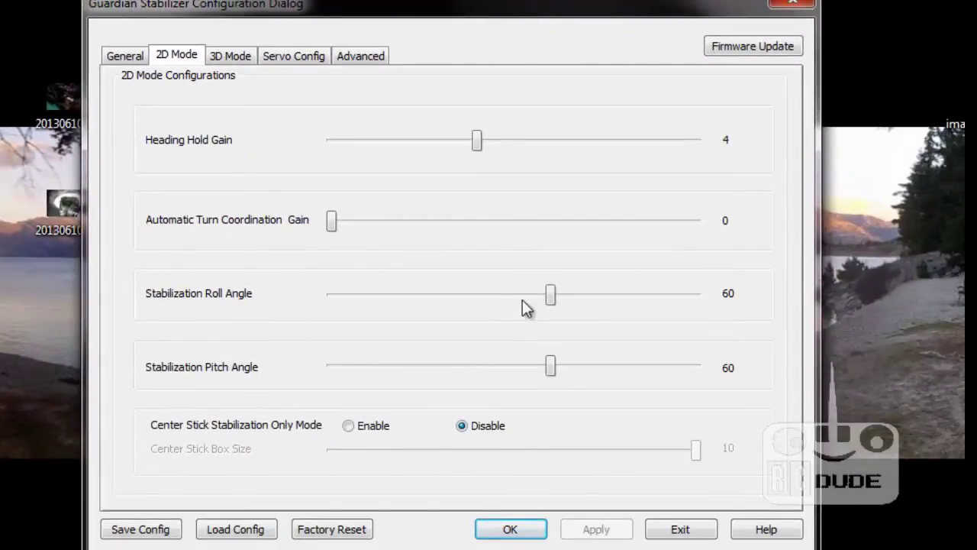
mouse_move(524, 306)
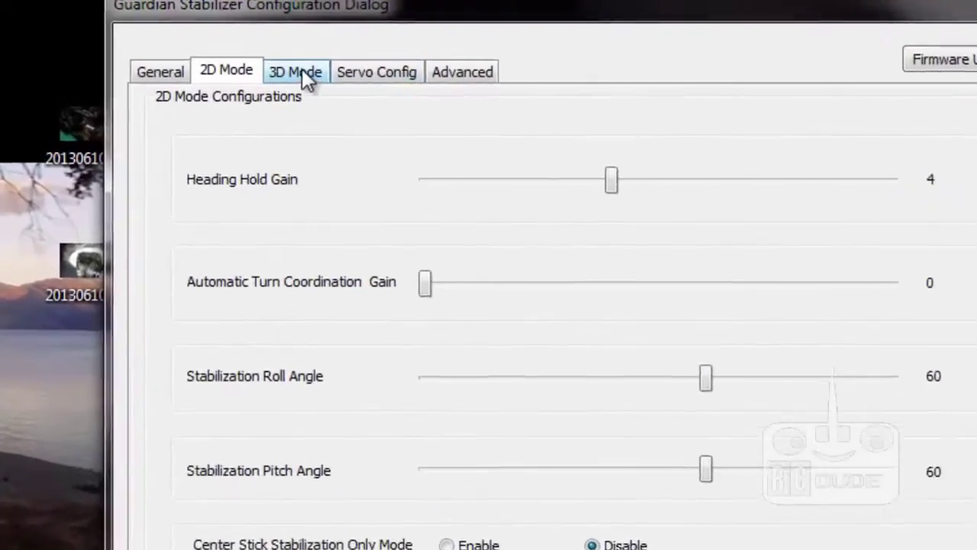
click(230, 56)
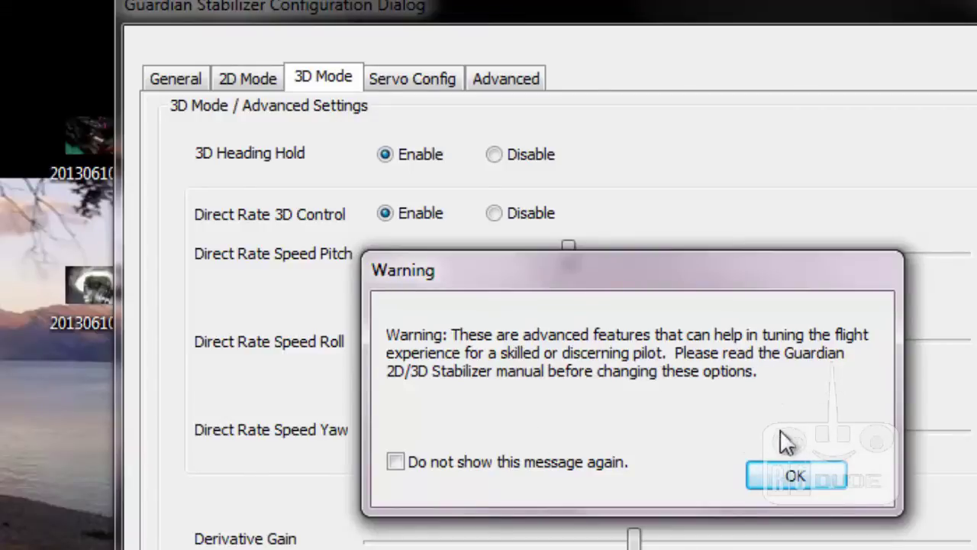
click(807, 479)
click(444, 86)
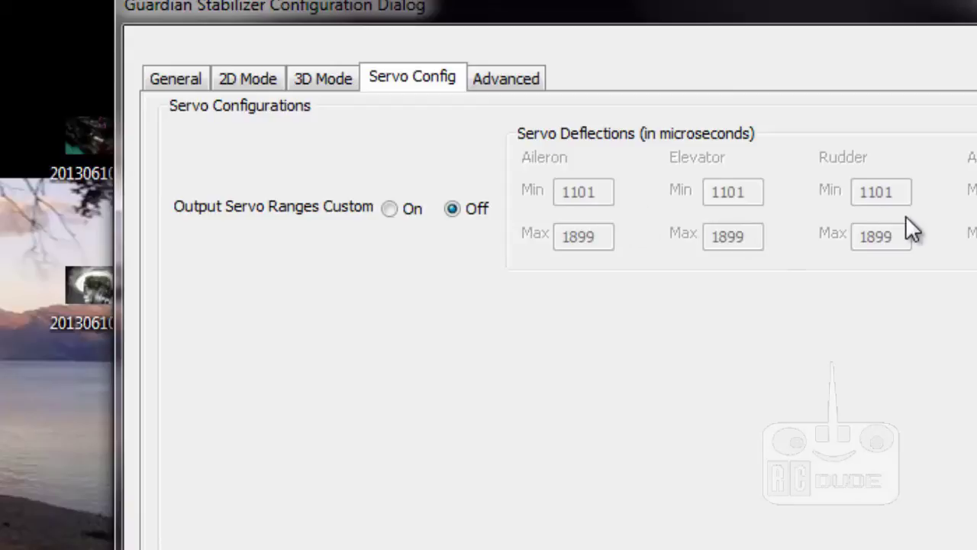
click(523, 85)
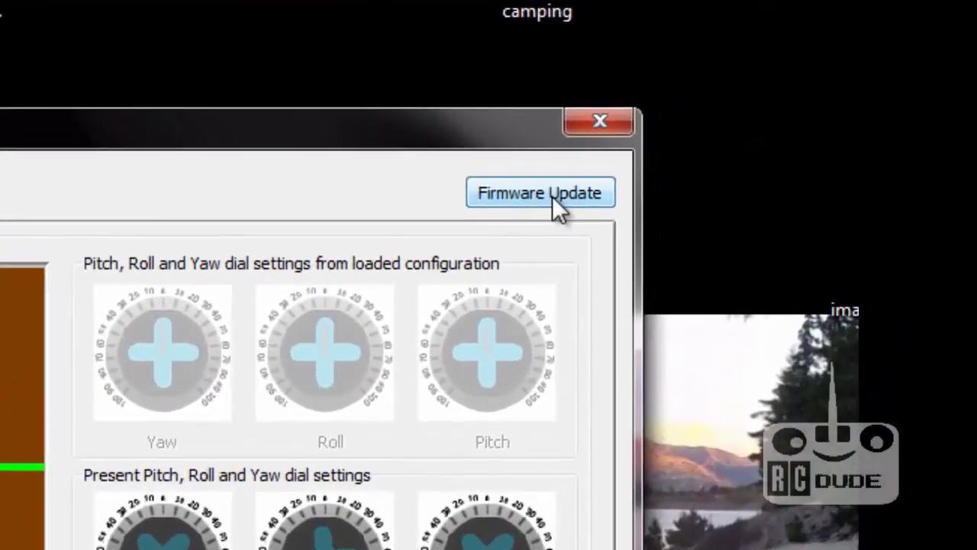
Step: Check the firmware versions in the firmware update utility and close the Guardian Stabilizer configuration dialog
click(550, 195)
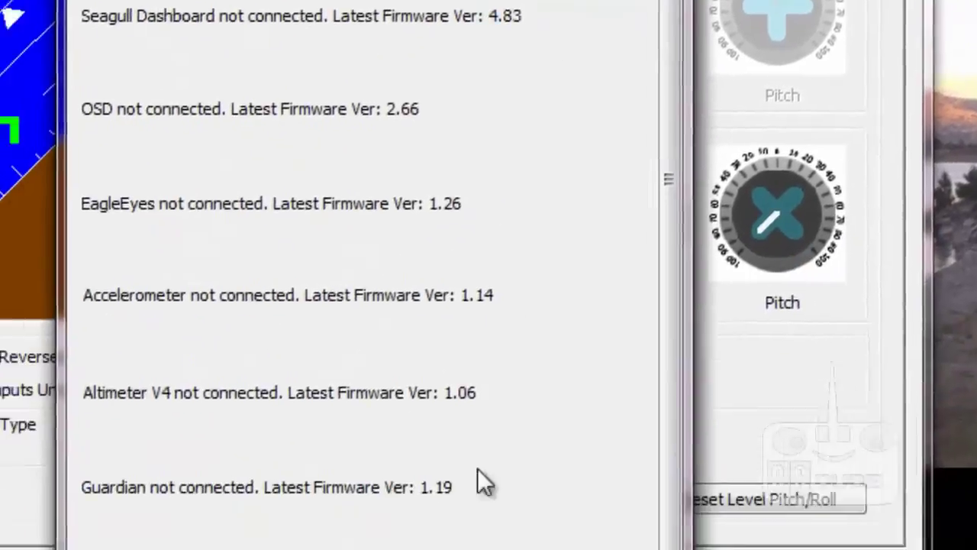
key(Return)
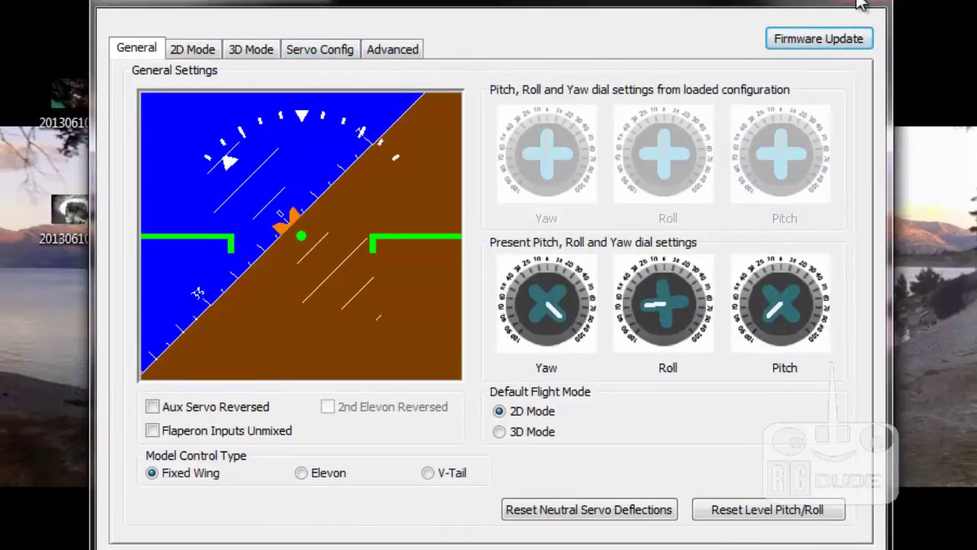
click(861, 5)
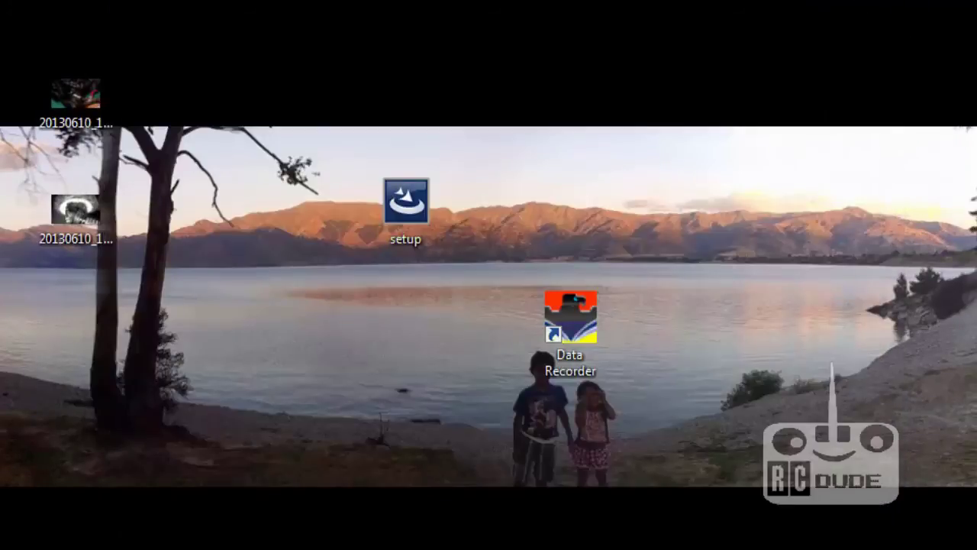